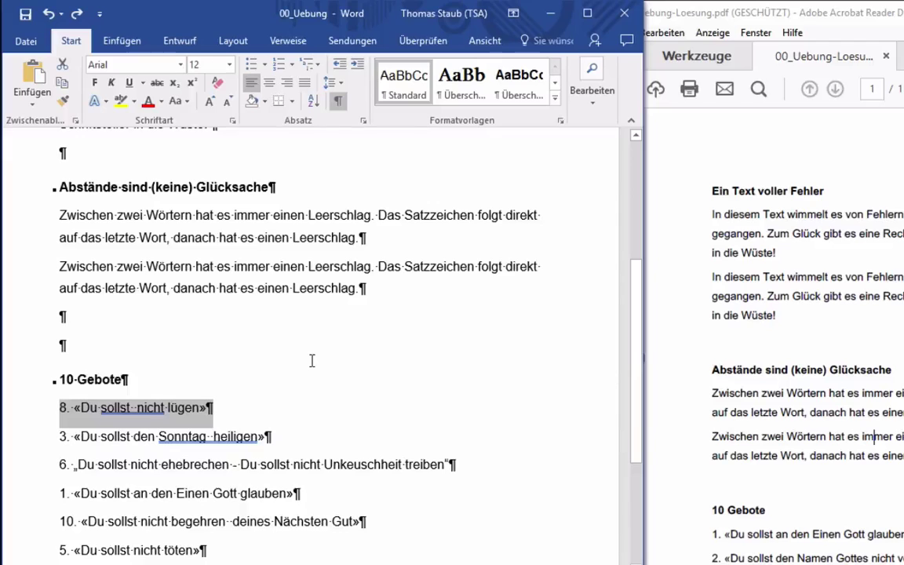
Step: Scroll down until the whole unsorted '10 Gebote' list (8, 3, 6, 1 …) is visible
scroll(312, 360, "up", 2)
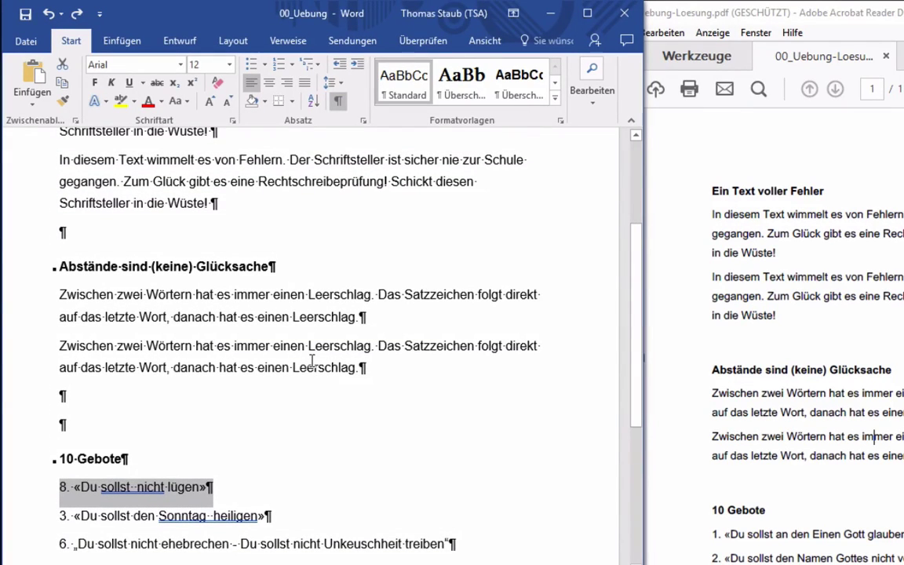
scroll(312, 360, "down", 1)
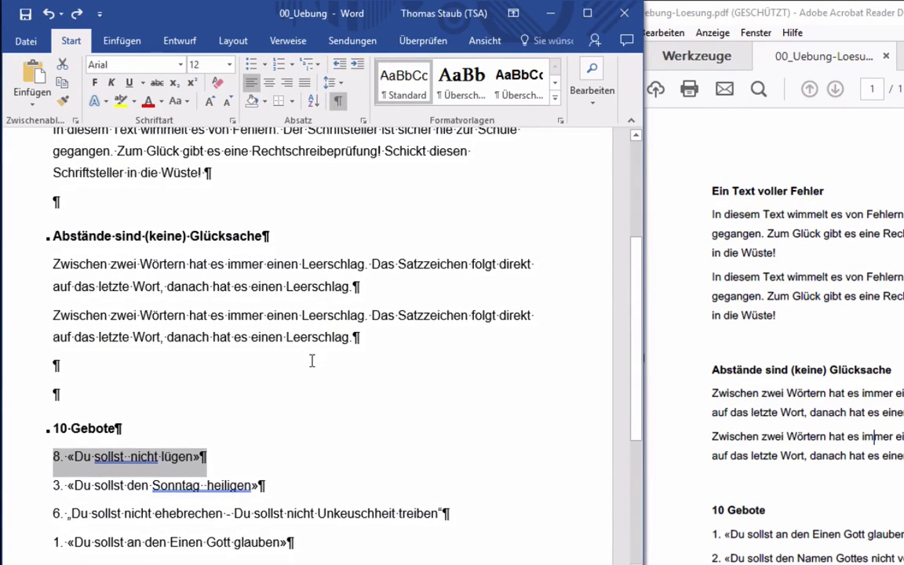
scroll(312, 346, "down", 2)
scroll(312, 349, "down", 3)
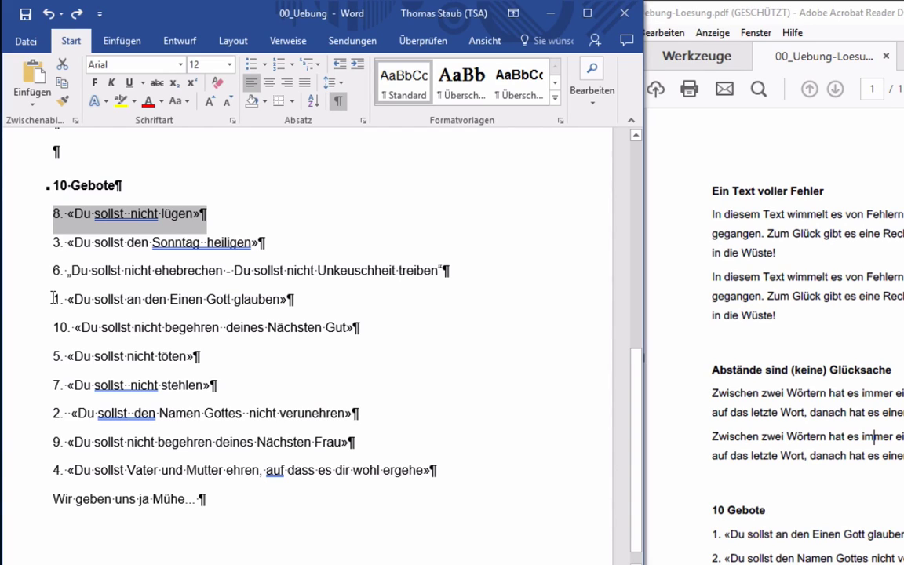
Step: Cut the line '1. Du sollst an den Einen Gott glauben' and paste it above line 8
left_click_drag(52, 298, 299, 307)
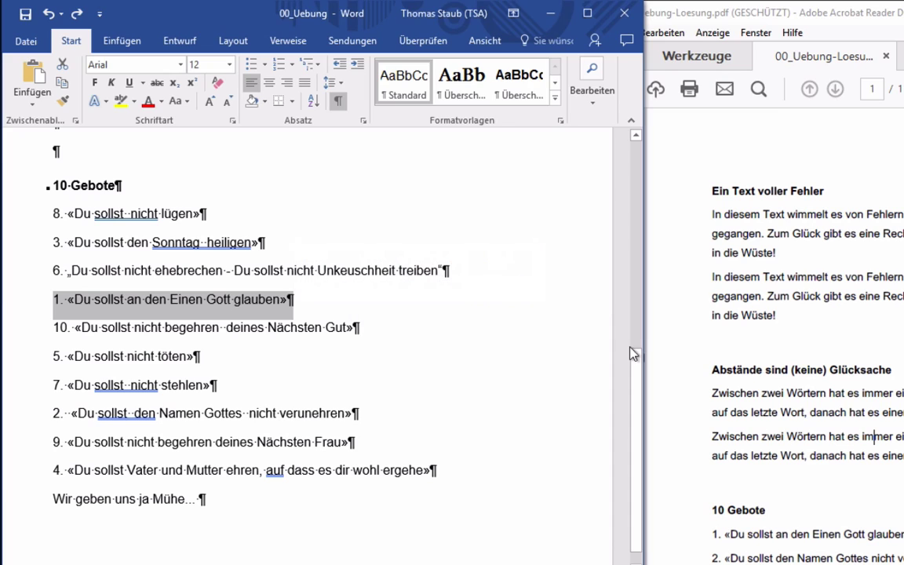
left_click(339, 102)
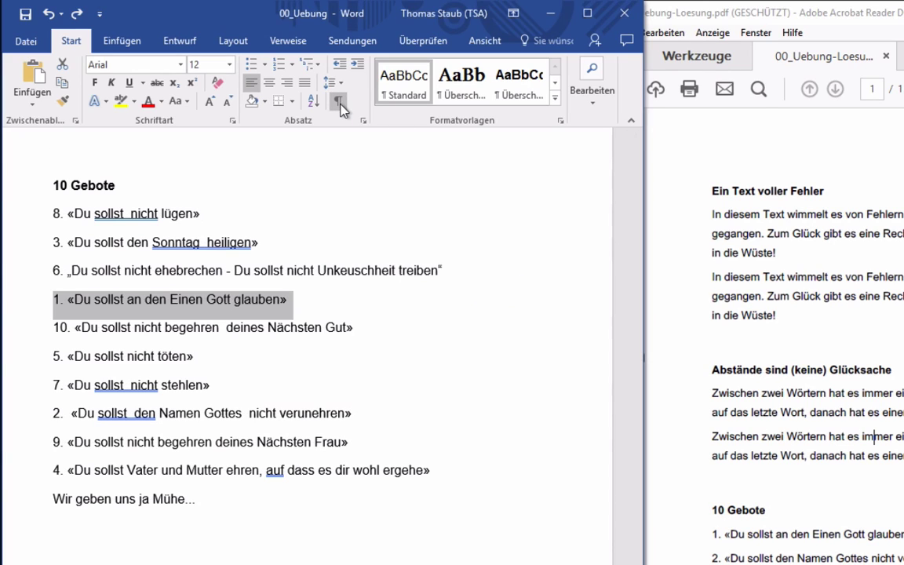
left_click(339, 102)
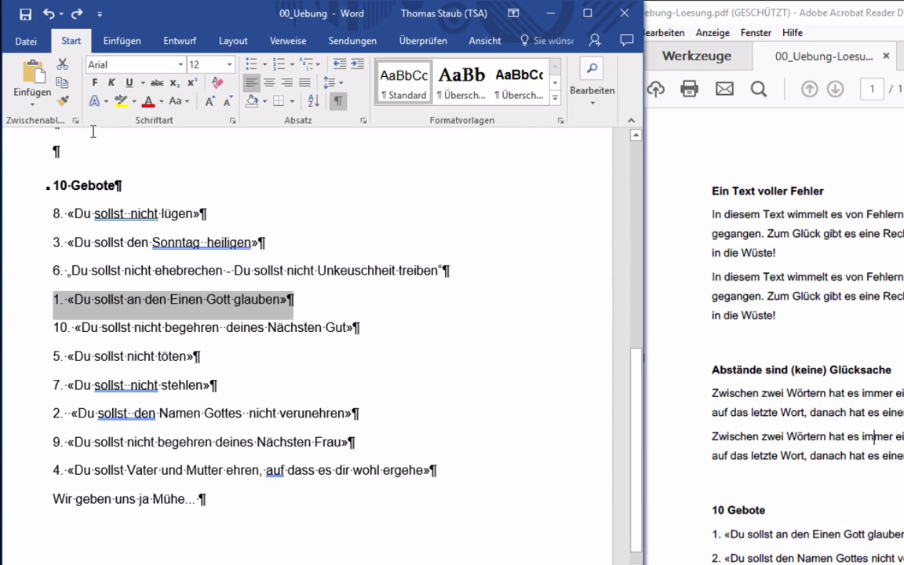
left_click(63, 64)
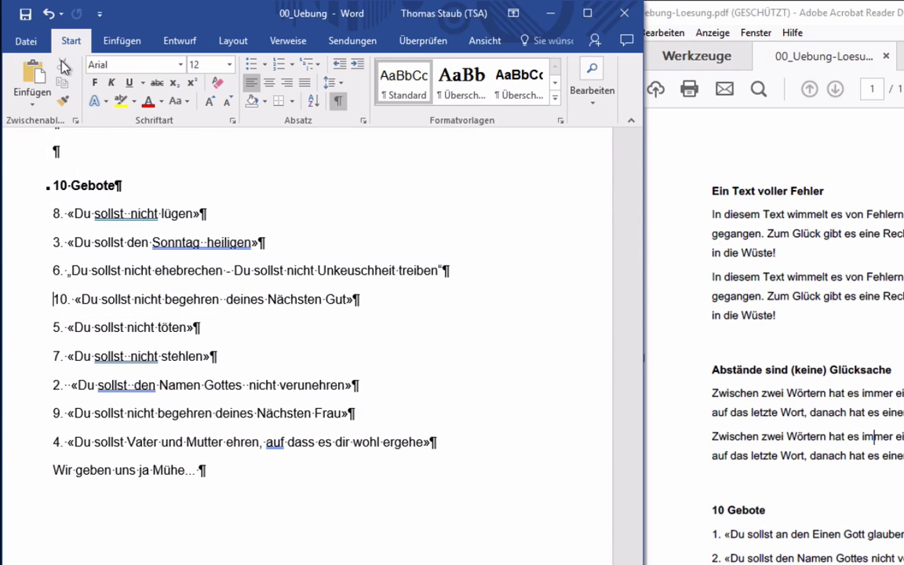
left_click(53, 214)
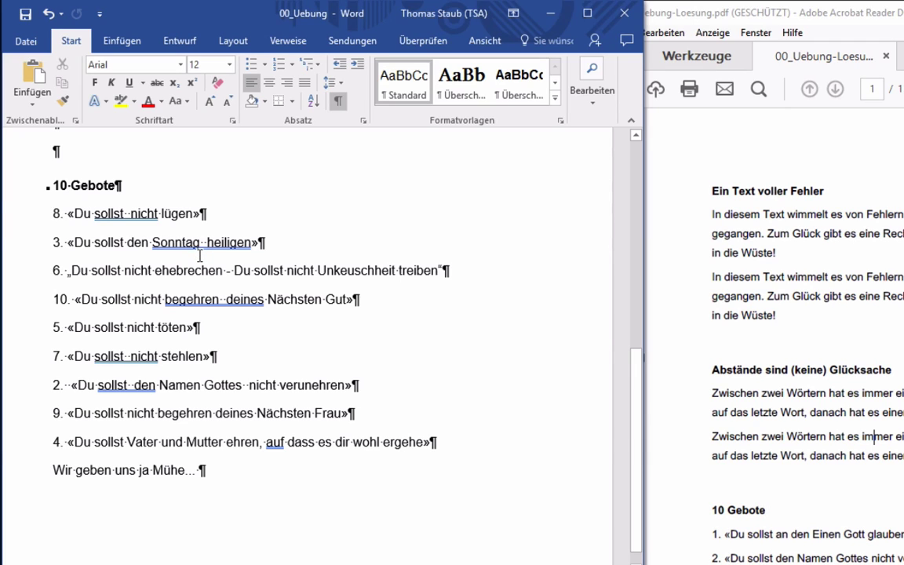
left_click(36, 76)
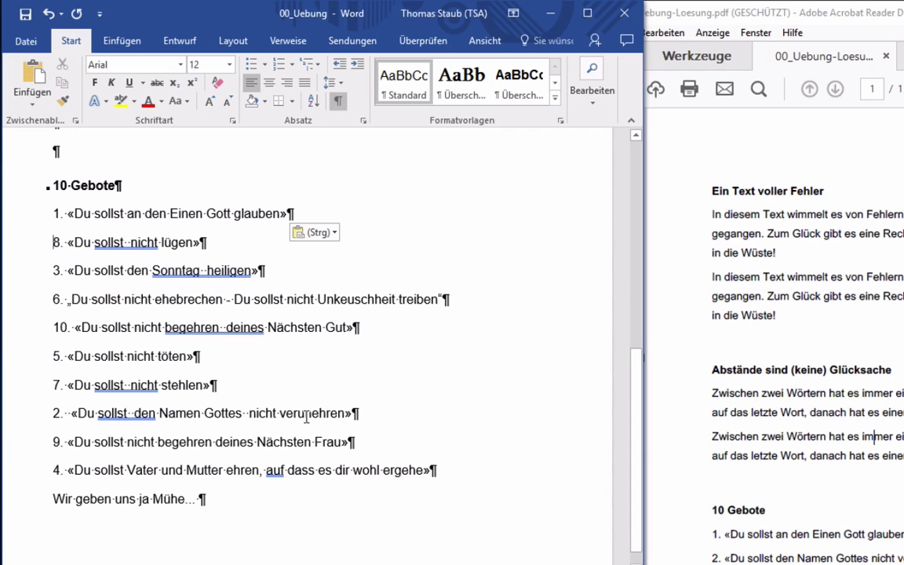
Step: Cut the commandment 2 line with Ctrl+X and paste it between lines 1 and 8
left_click_drag(31, 414, 25, 419)
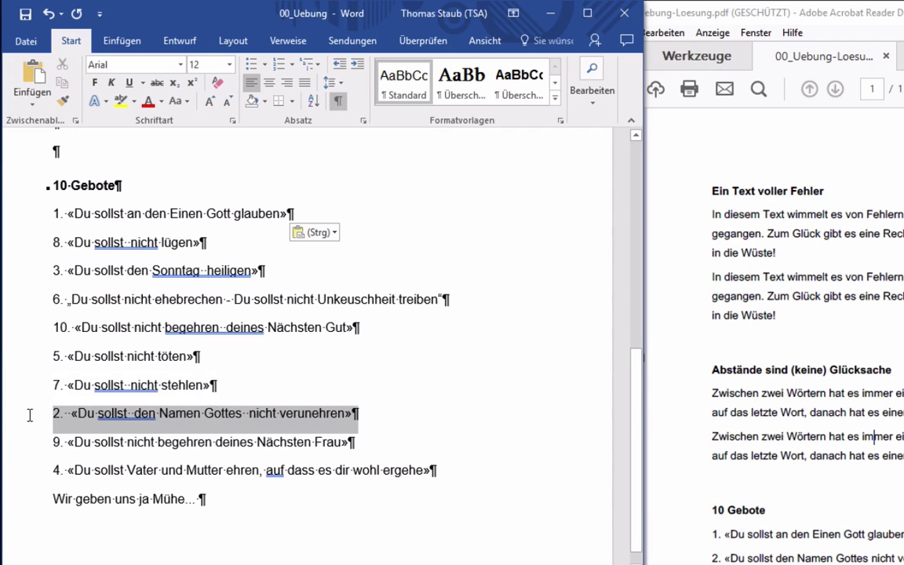
key("ctrl")
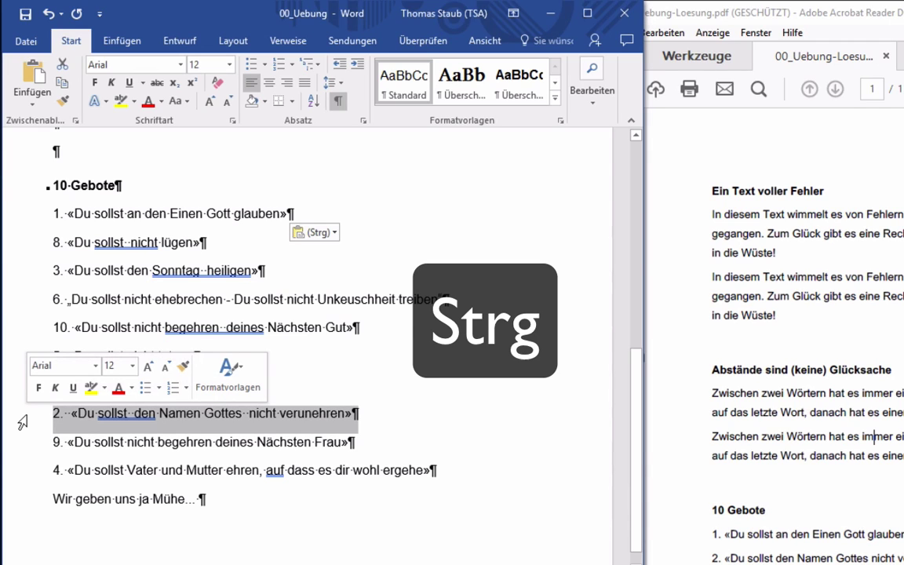
key("ctrl+x")
left_click(47, 243)
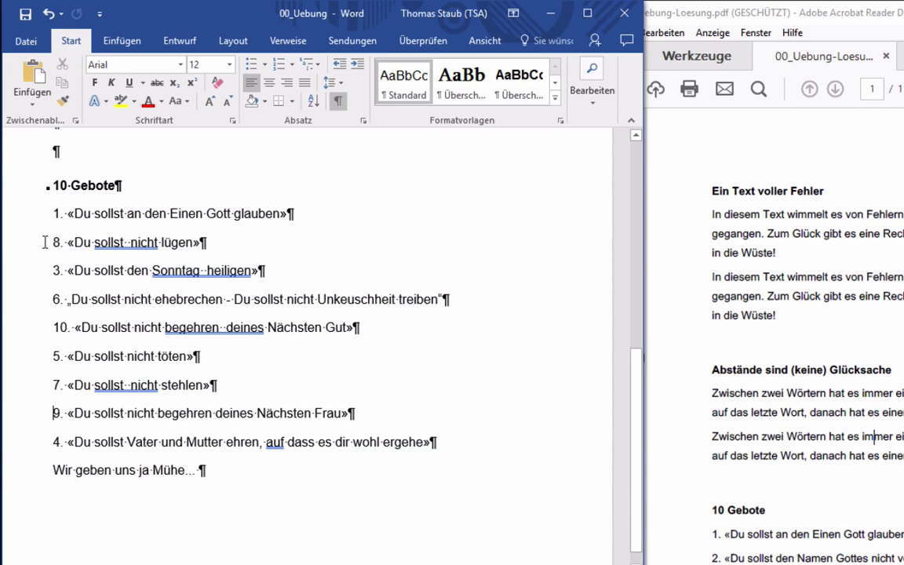
key("ctrl")
key("ctrl+v")
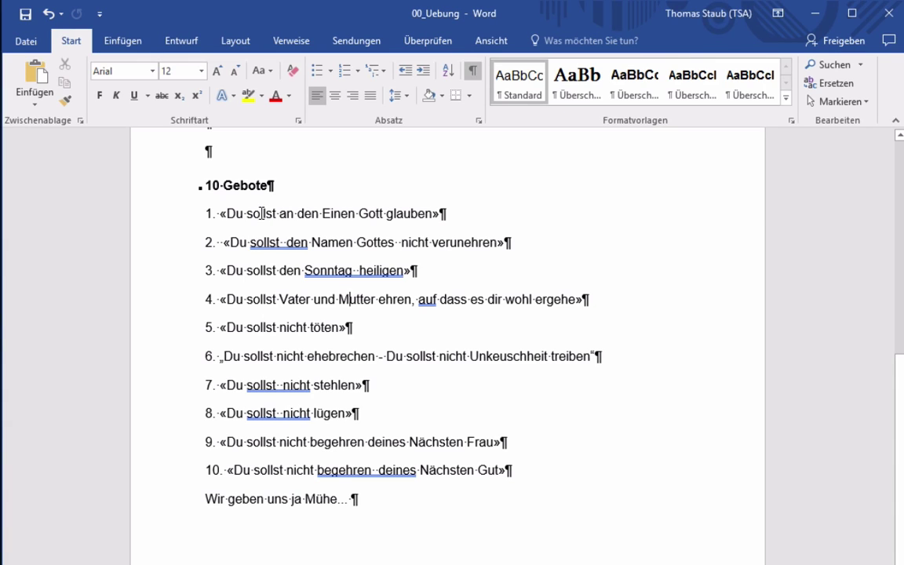
Step: Replace all 11 occurrences of 'sollst' with 'musst' using Find and Replace
left_click_drag(276, 213, 249, 215)
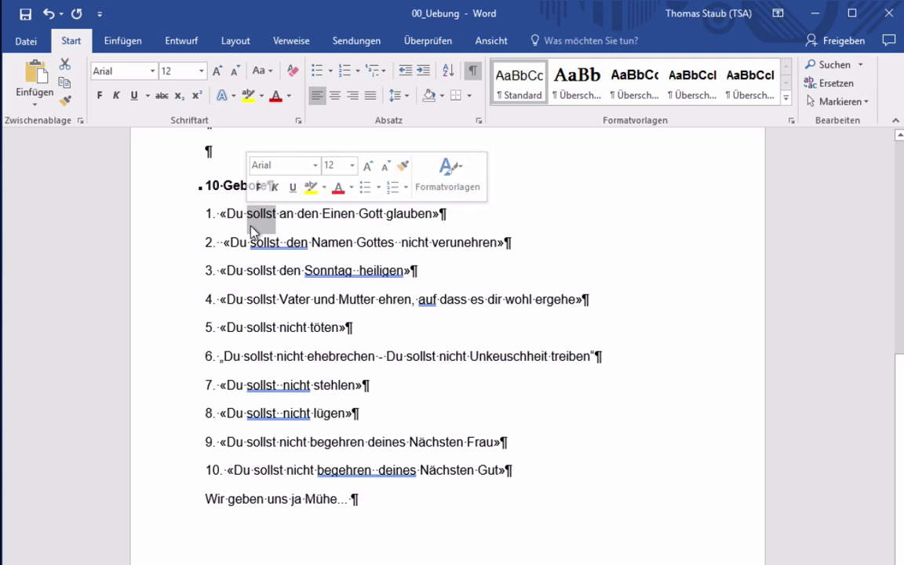
left_click(67, 85)
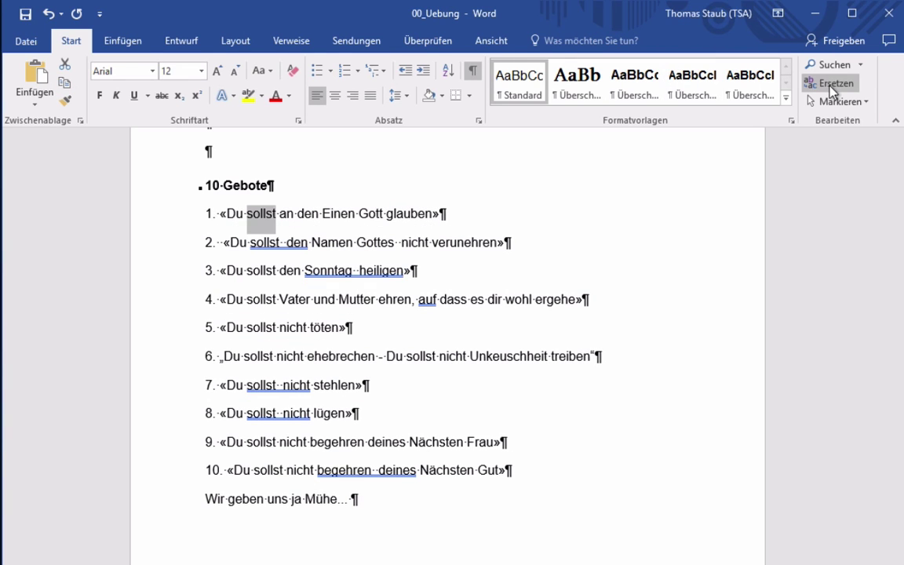
left_click(836, 85)
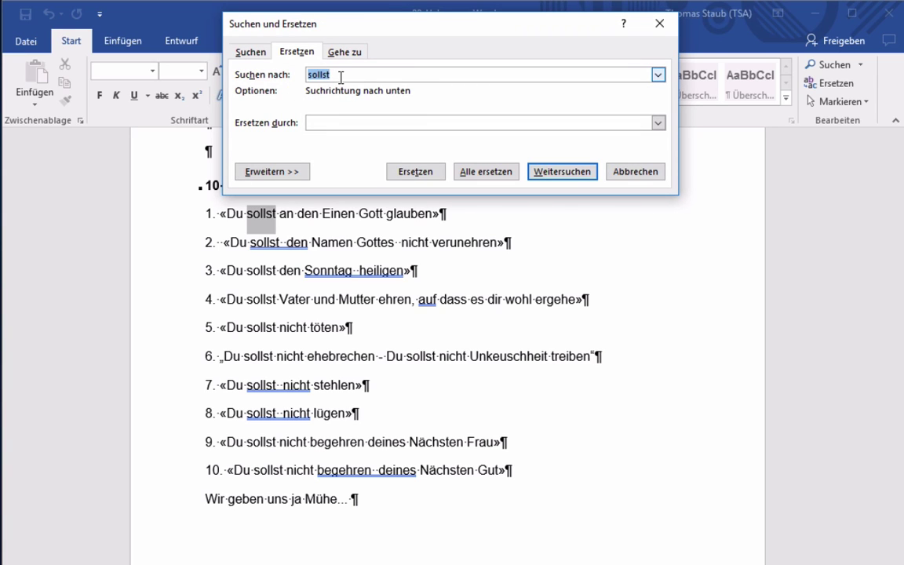
left_click(332, 124)
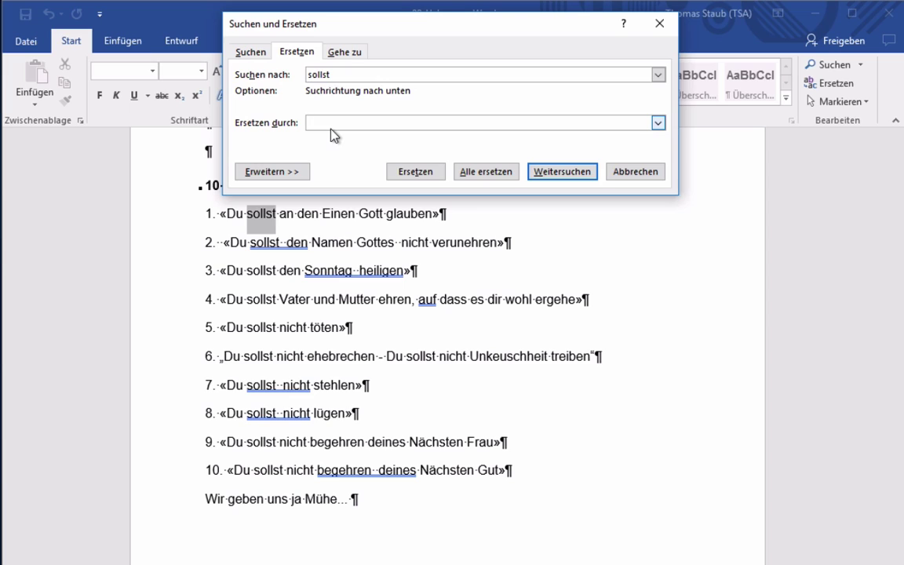
type("musst")
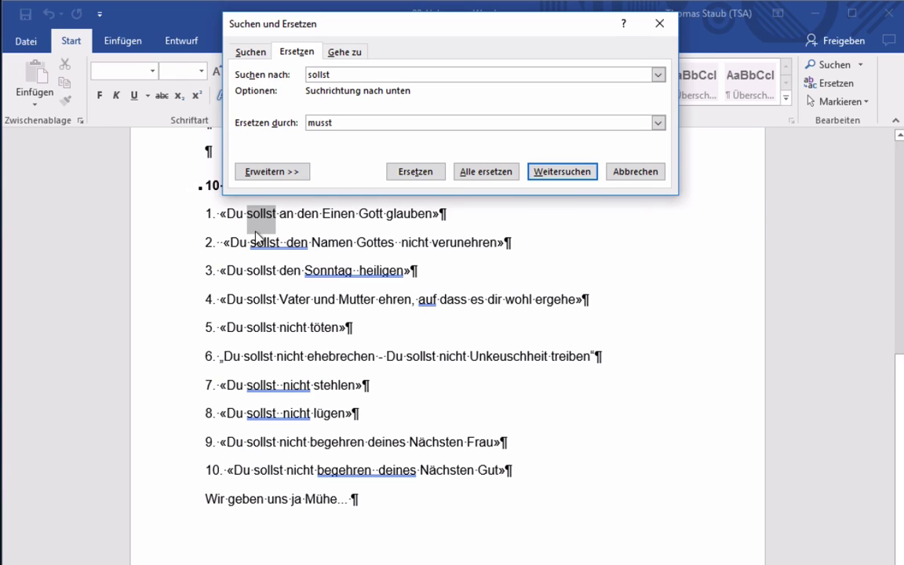
left_click(472, 172)
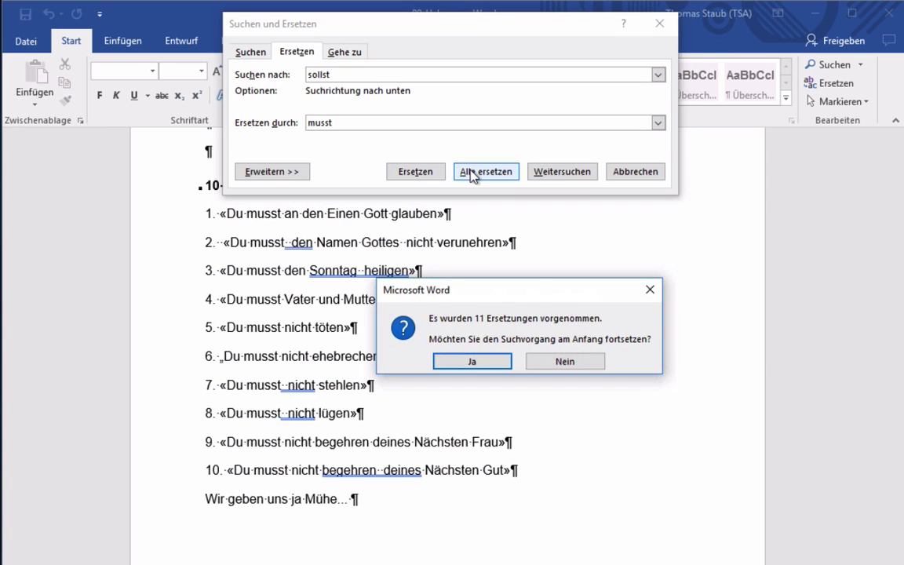
left_click(471, 361)
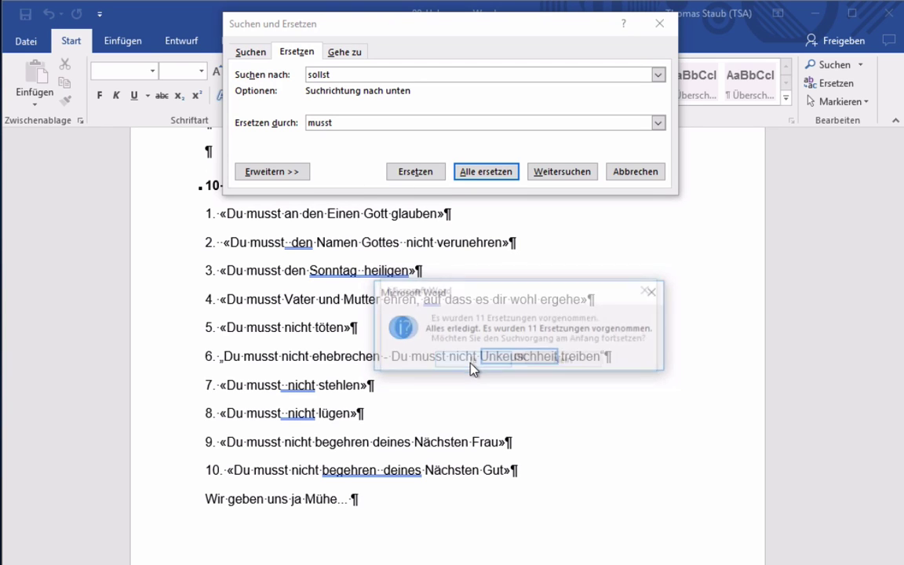
left_click(524, 358)
left_click(660, 24)
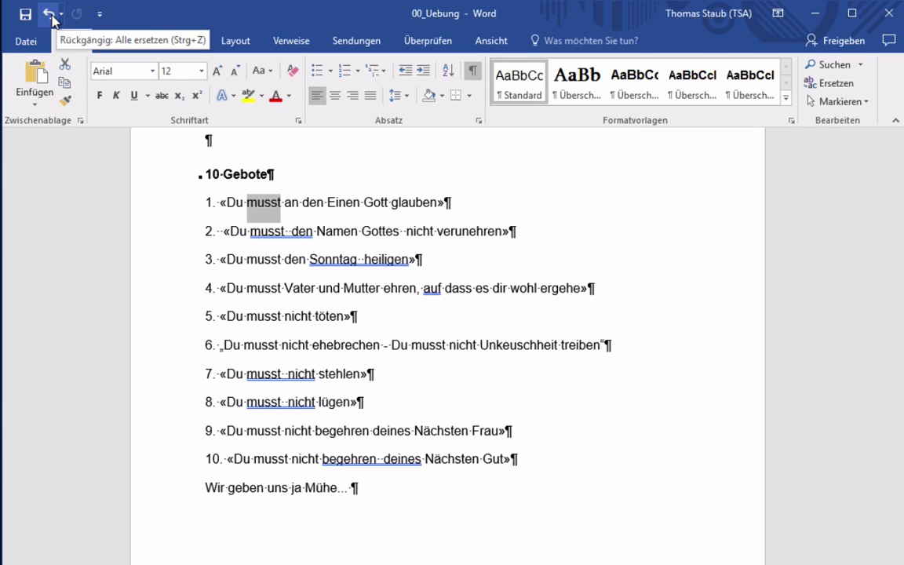
Step: Undo the 'musst' replacement and copy the double space before 'den' in line 2
left_click(48, 14)
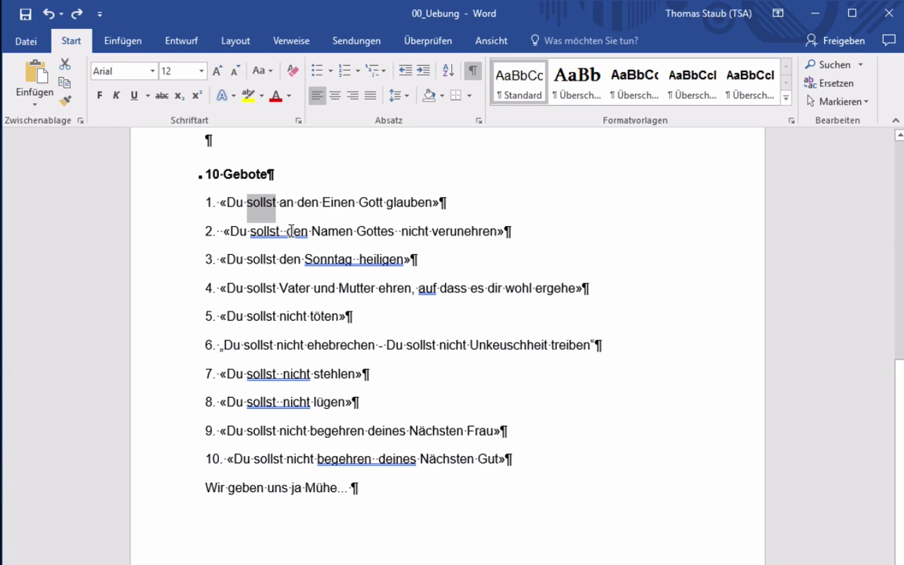
left_click_drag(285, 231, 280, 231)
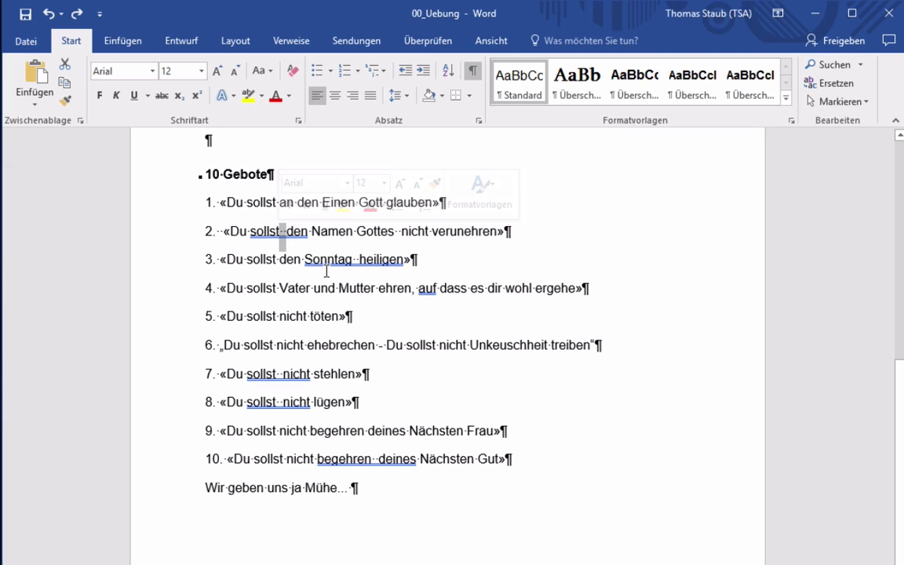
key("ctrl")
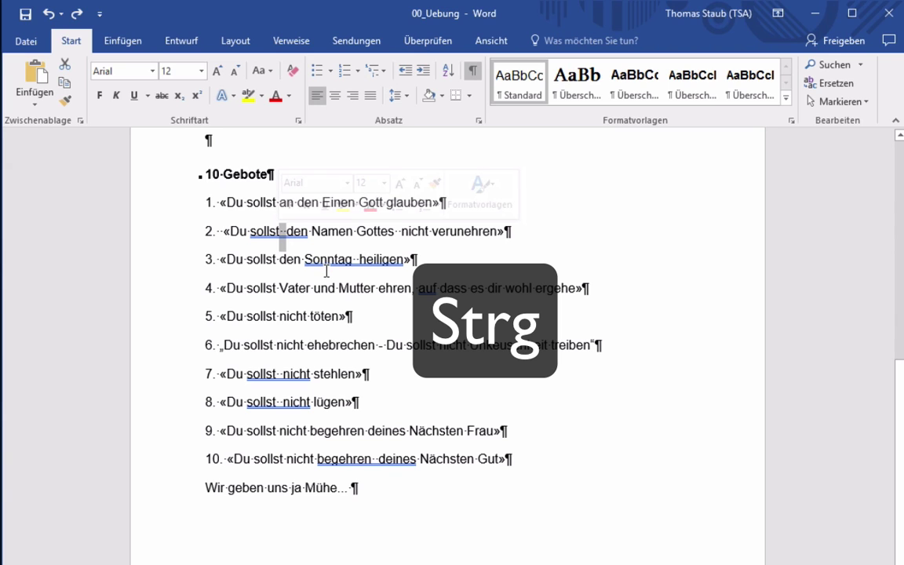
key("ctrl+c")
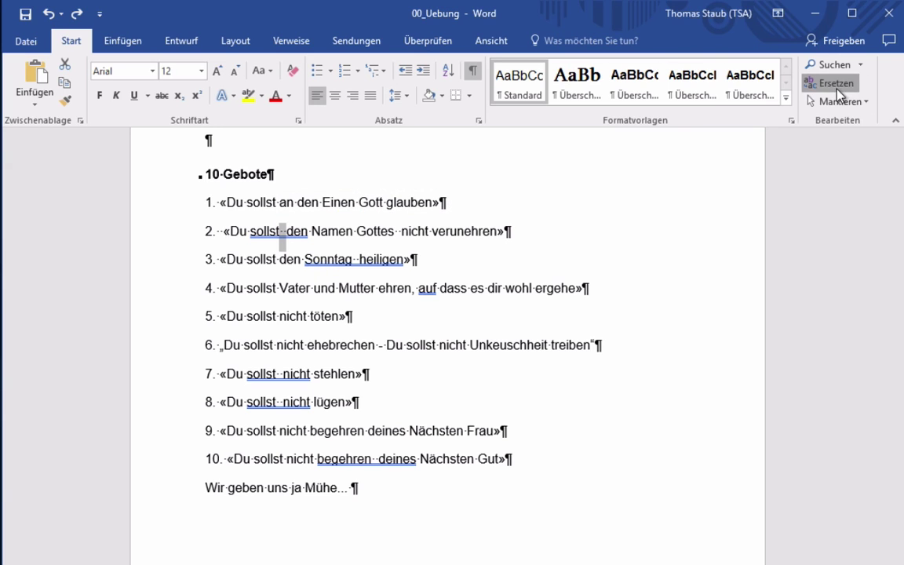
Step: Search for the copied double space with an empty replacement and replace all six occurrences
left_click(837, 90)
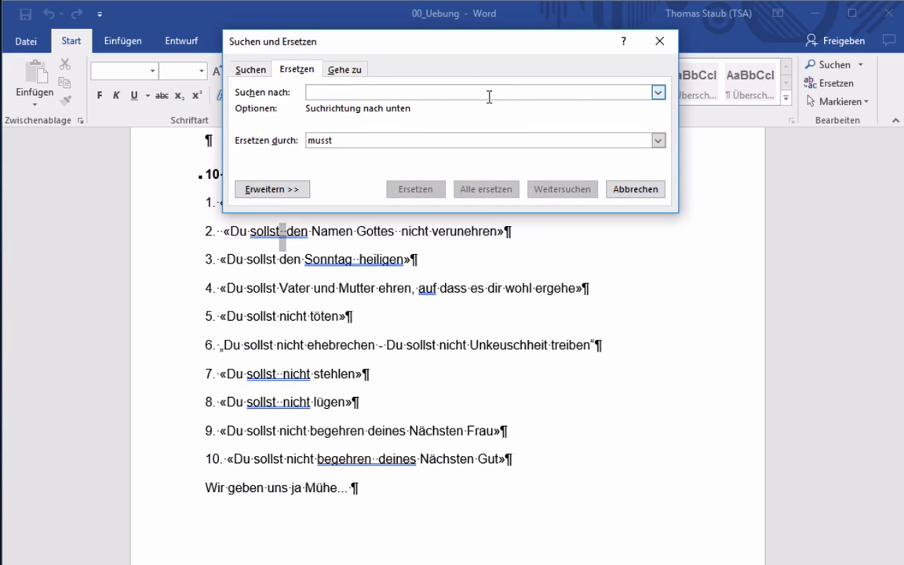
key("ctrl")
key("ctrl+v")
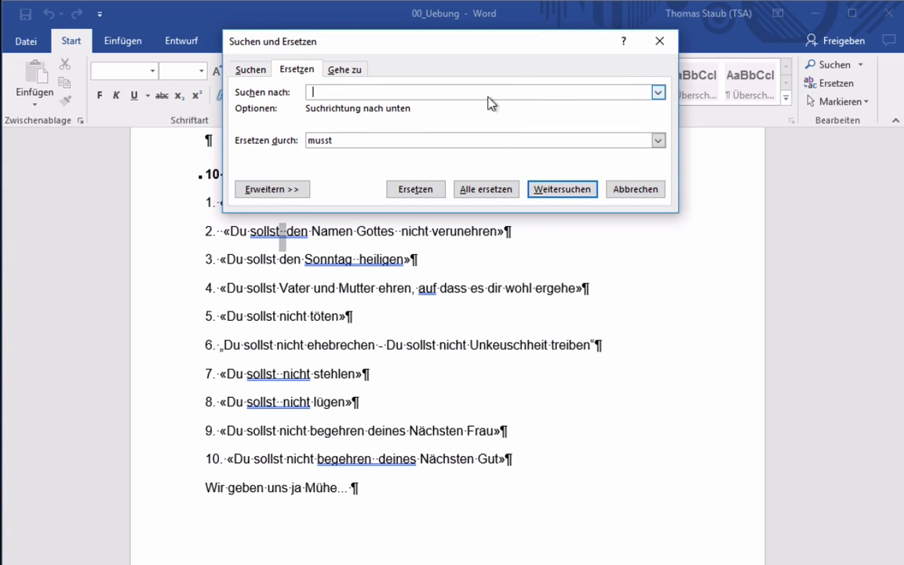
left_click_drag(376, 137, 290, 127)
key("BackSpace")
left_click(473, 194)
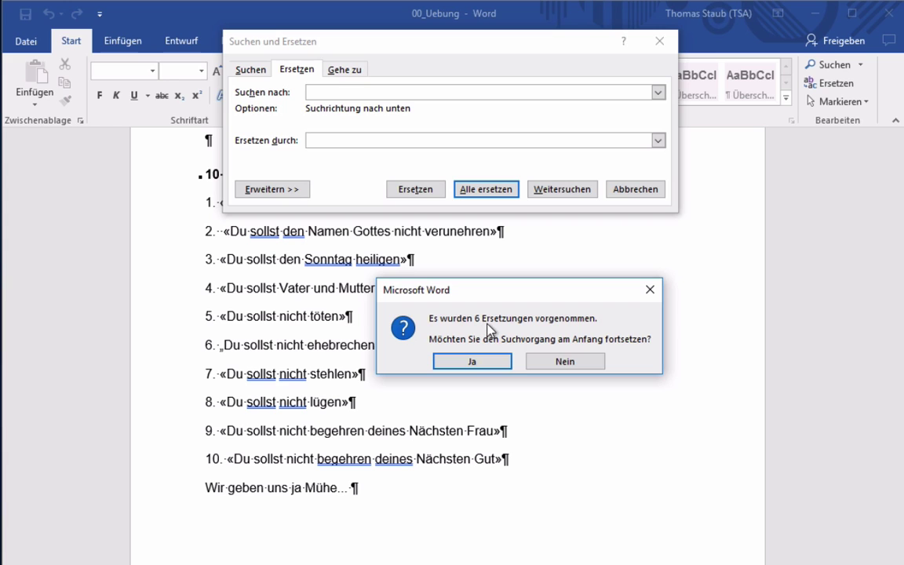
left_click(495, 363)
left_click(493, 362)
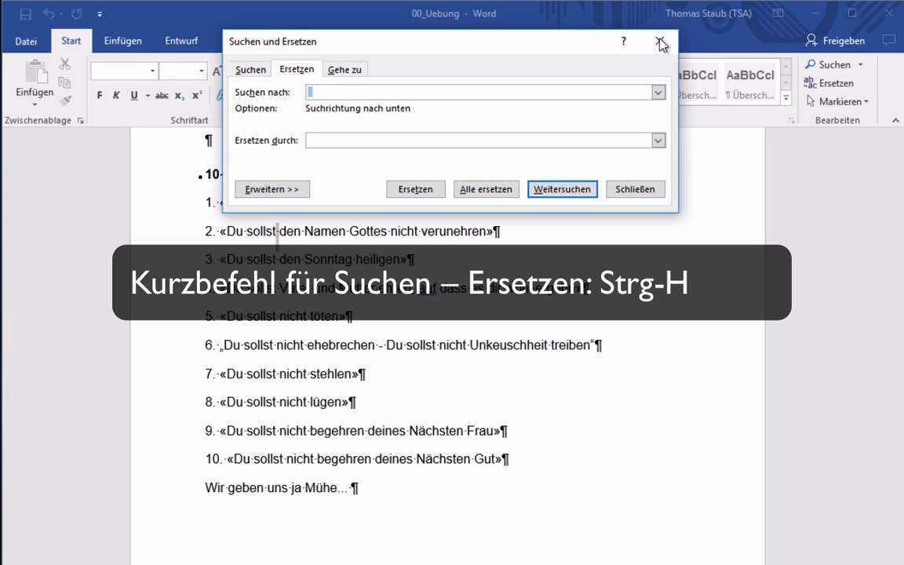